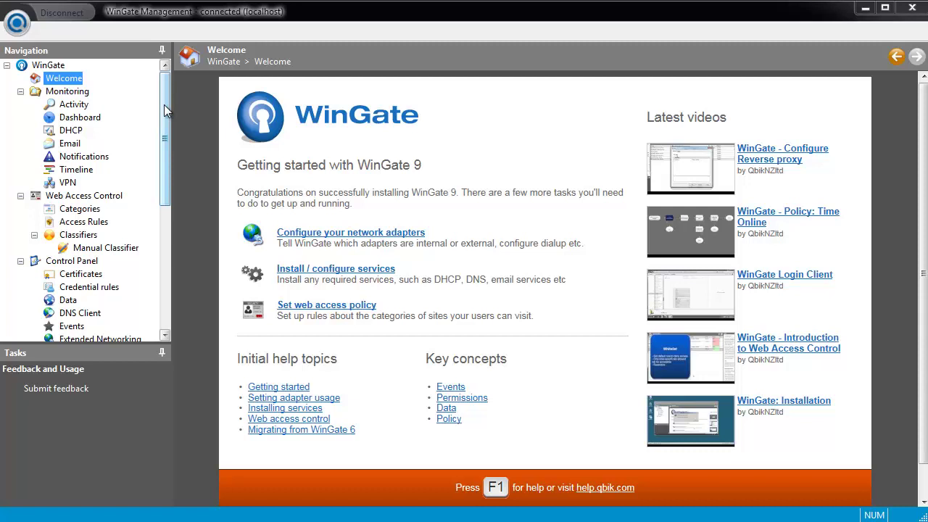
Step: Check the installed WinGate version (9.2.0, Build 5975) in the About WinGate Administrator window
click(16, 23)
click(72, 114)
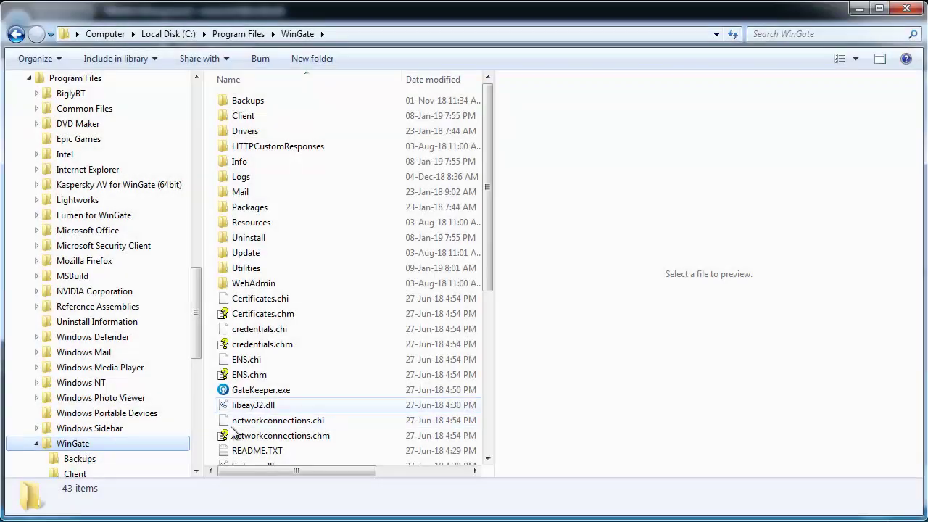
Step: Copy WinGate9.2.0.5975-x64USE.exe from the Update folder into the share's WinGate Installation file folder
double_click(242, 253)
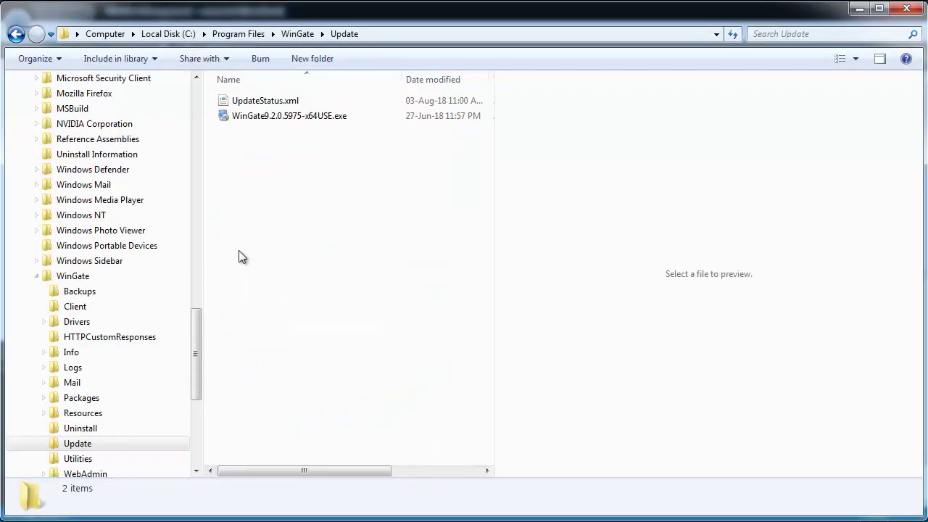
right_click(285, 118)
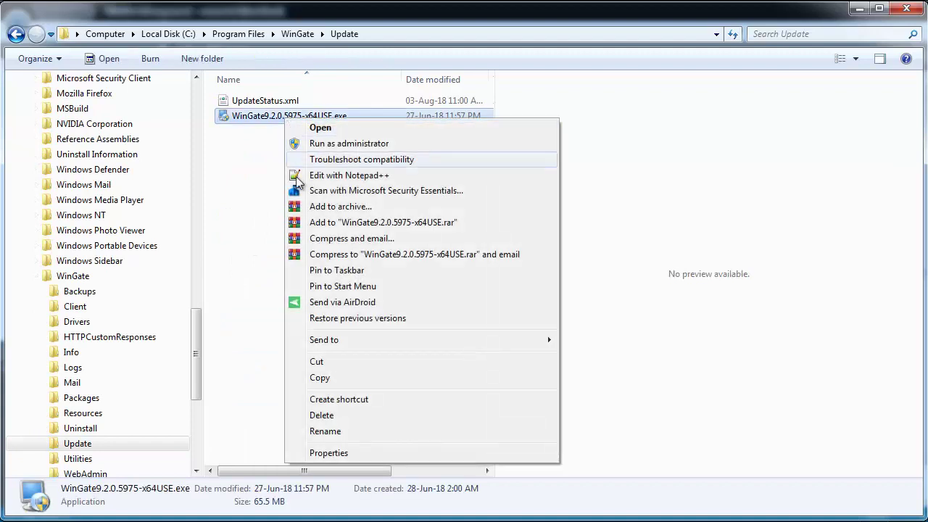
click(320, 378)
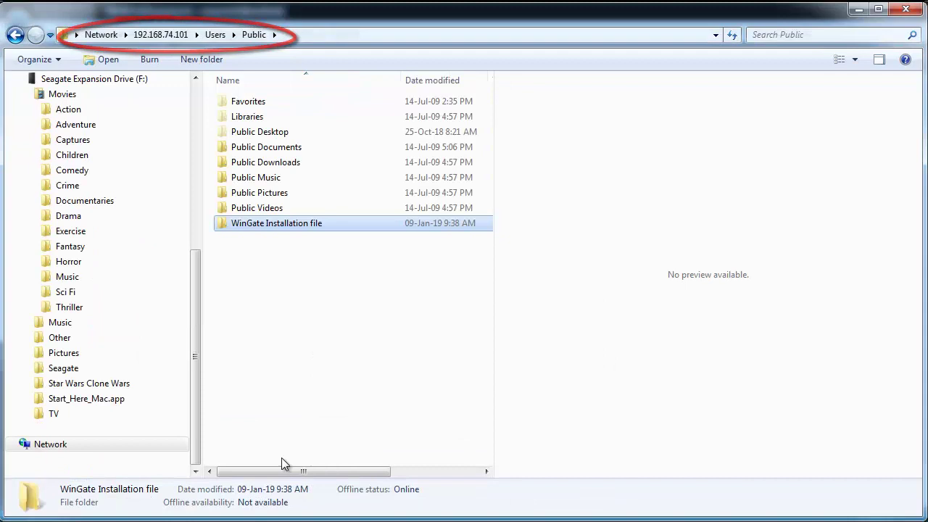
double_click(256, 226)
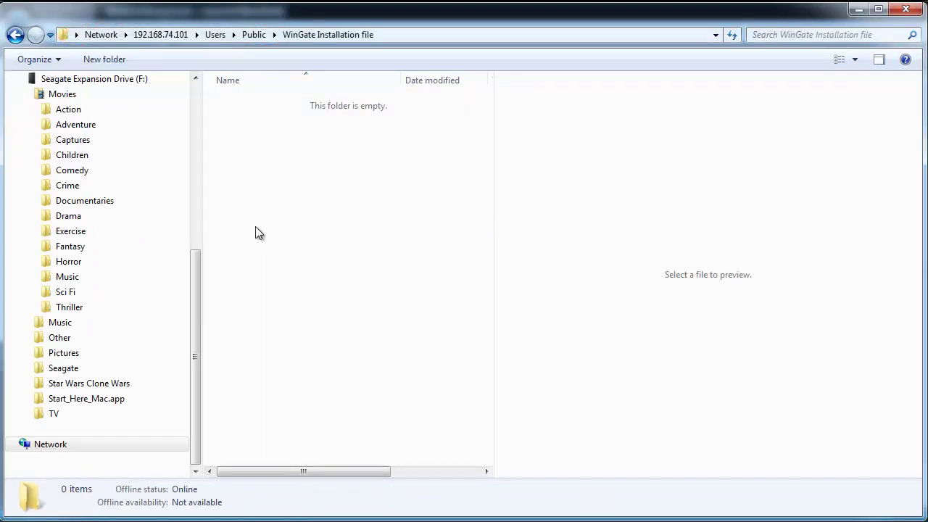
right_click(255, 226)
click(287, 325)
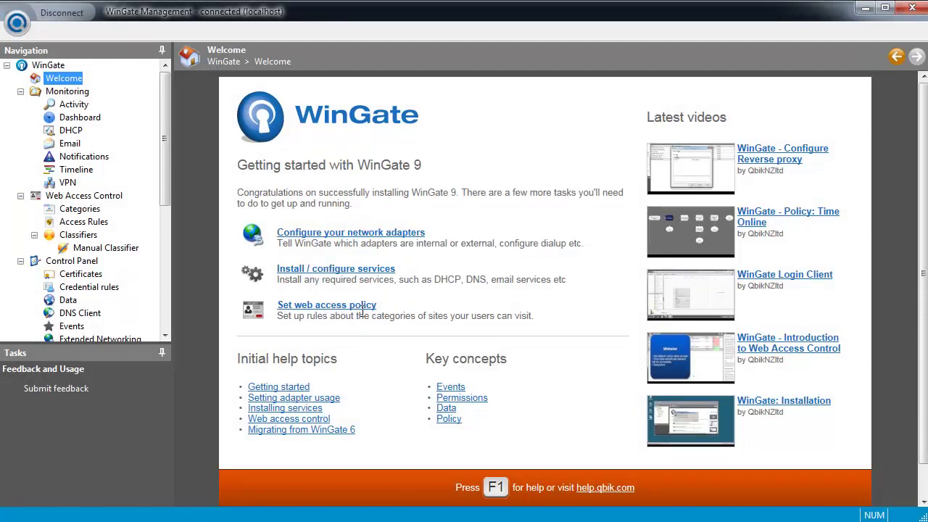
Step: Review the existing Test access rule and the WWW Proxy Service Test service on TCP/8080
click(85, 222)
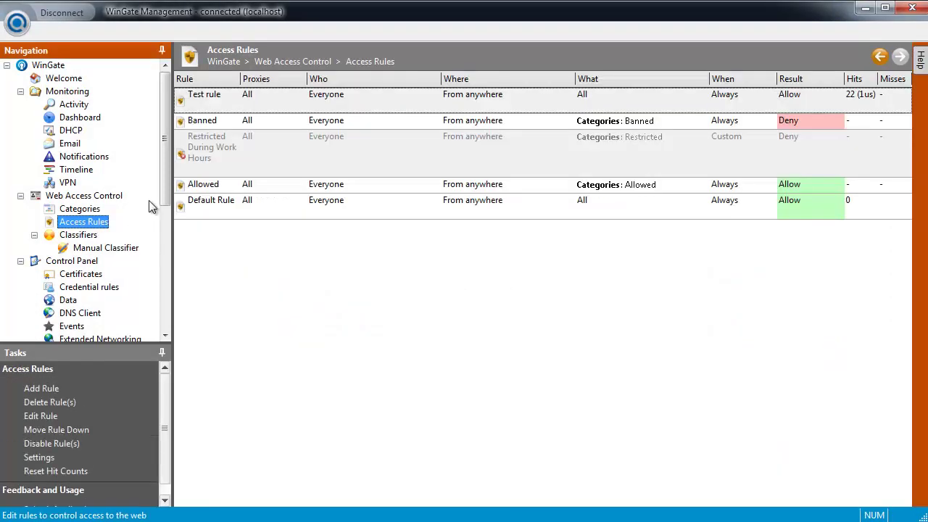
click(223, 109)
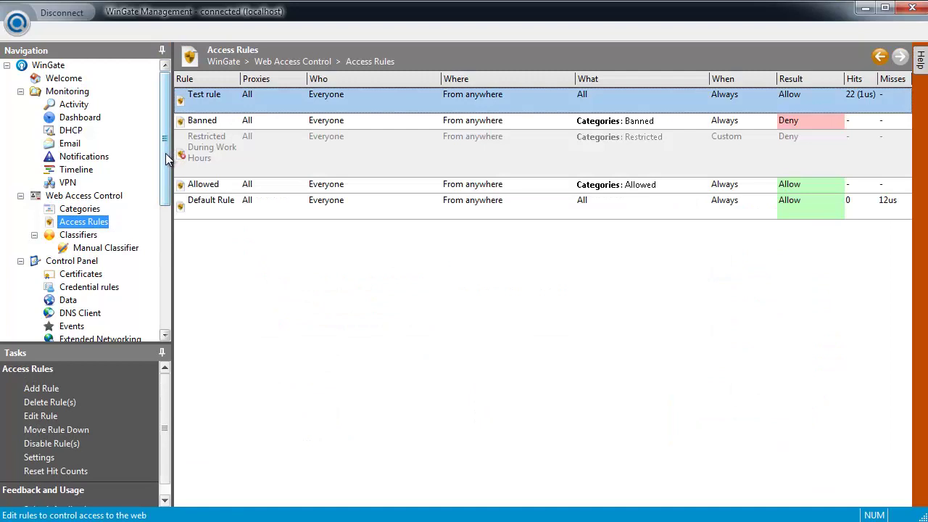
drag(165, 158, 168, 285)
click(102, 237)
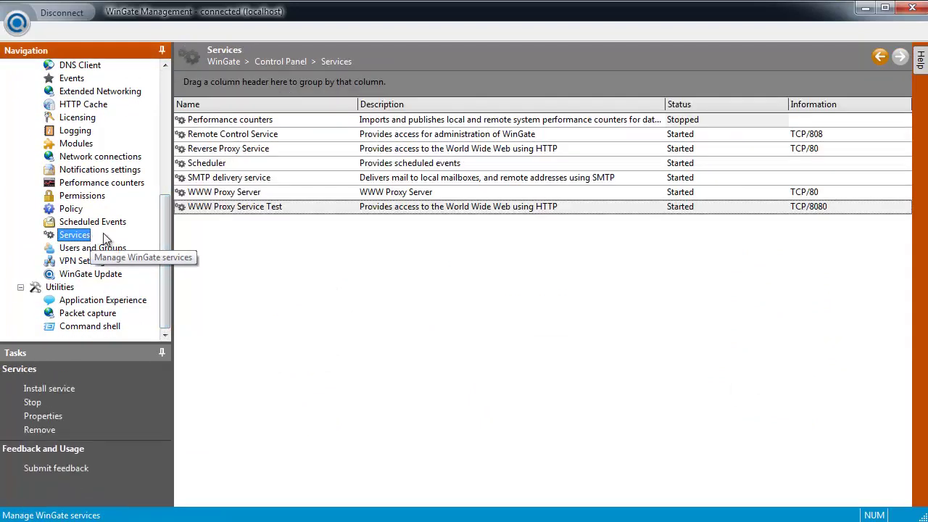
click(247, 209)
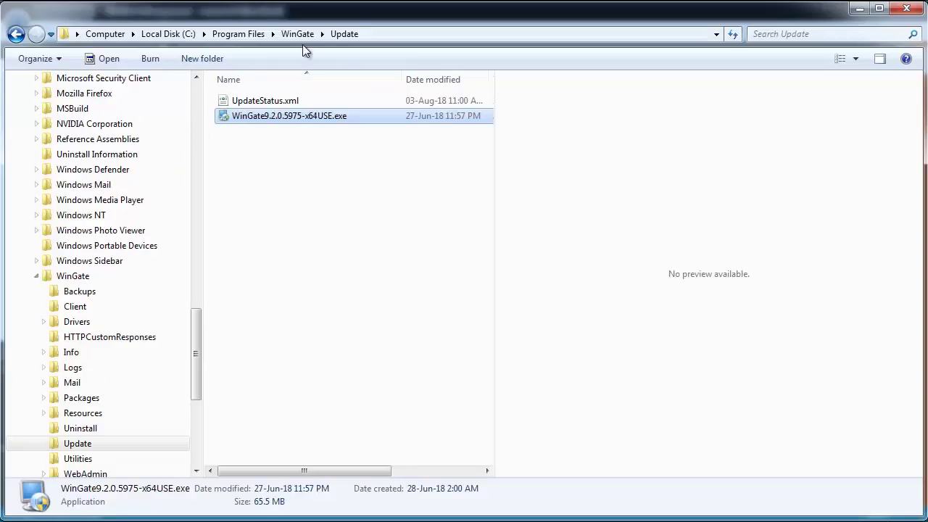
Step: Run ConfigurationUtility.exe from WinGate\Utilities and export the configuration as wingate.config, stopping the service
click(302, 37)
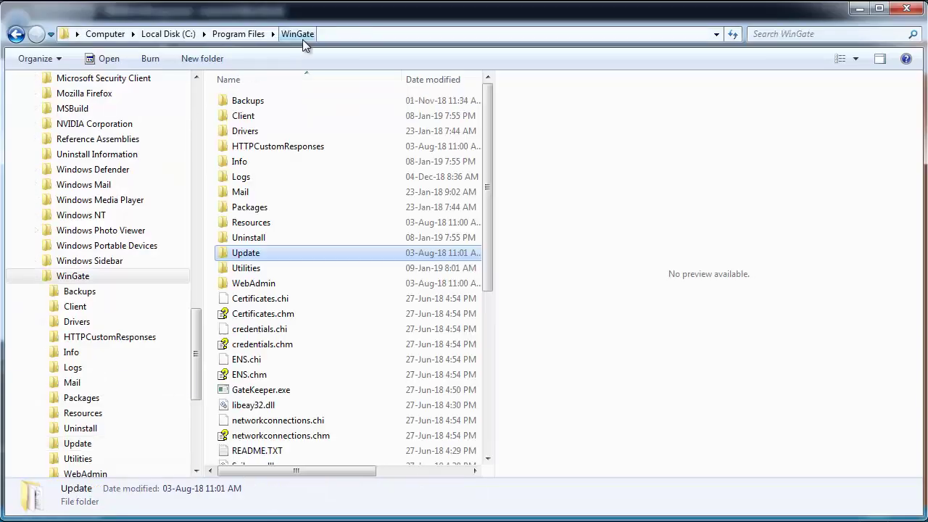
double_click(288, 271)
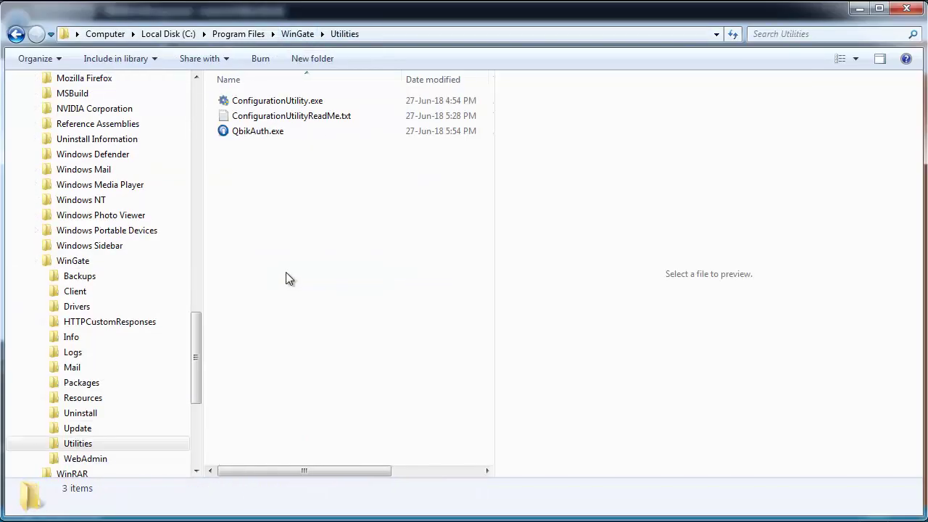
double_click(294, 105)
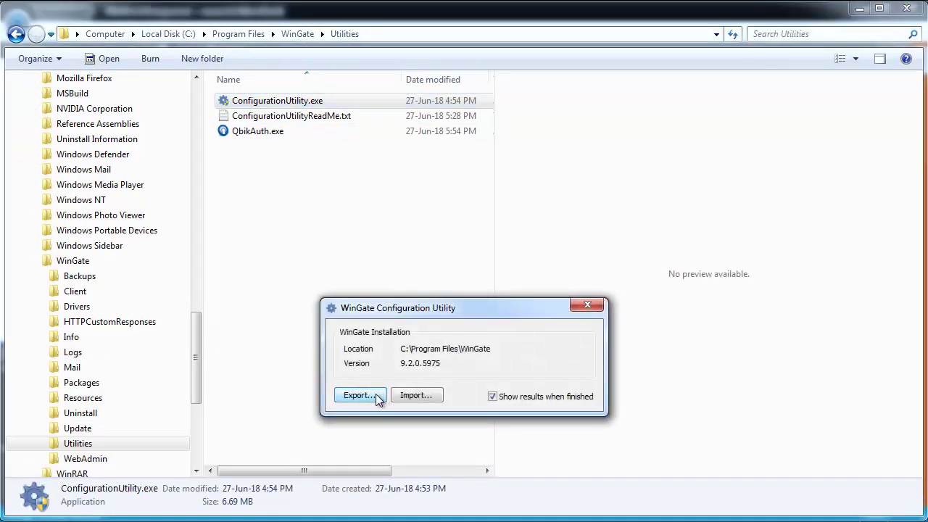
click(381, 393)
click(549, 436)
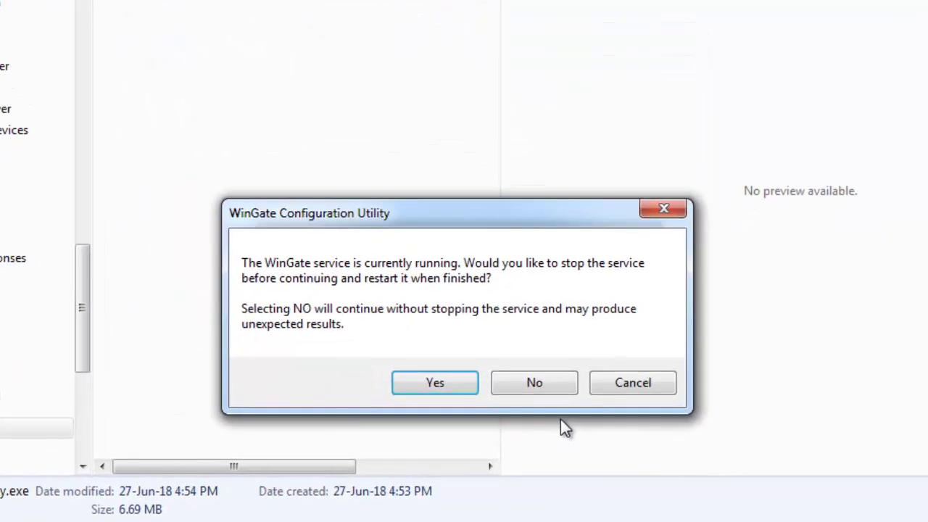
click(436, 383)
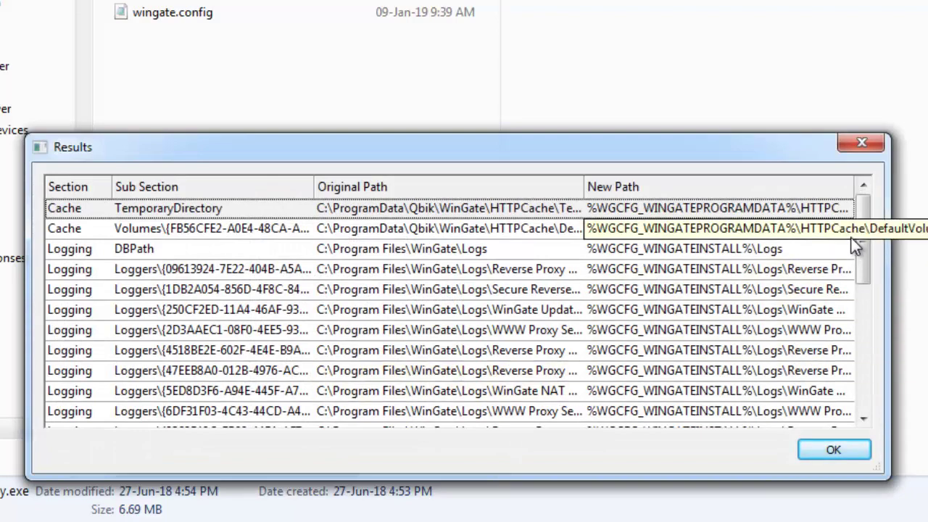
drag(862, 239, 874, 386)
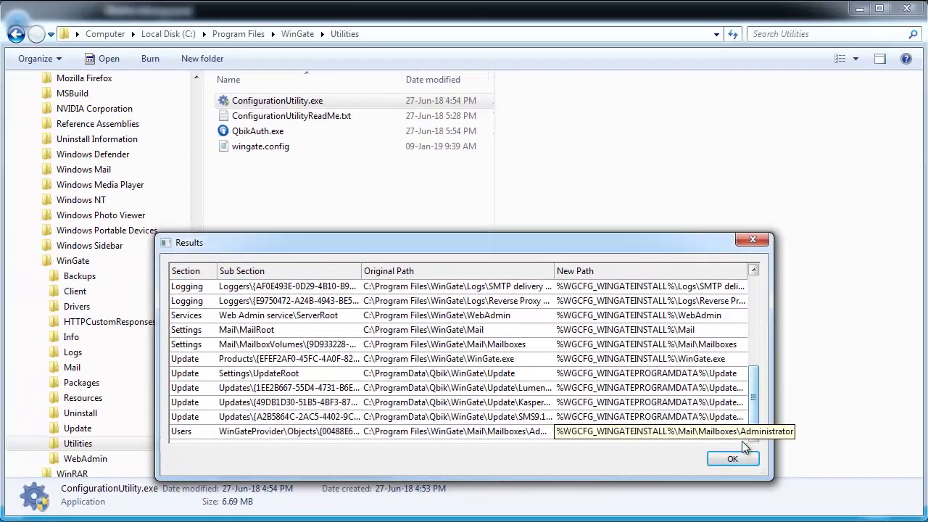
Step: Close the Configuration Utility and copy wingate.config into the shared WinGate Installation file folder
key(Return)
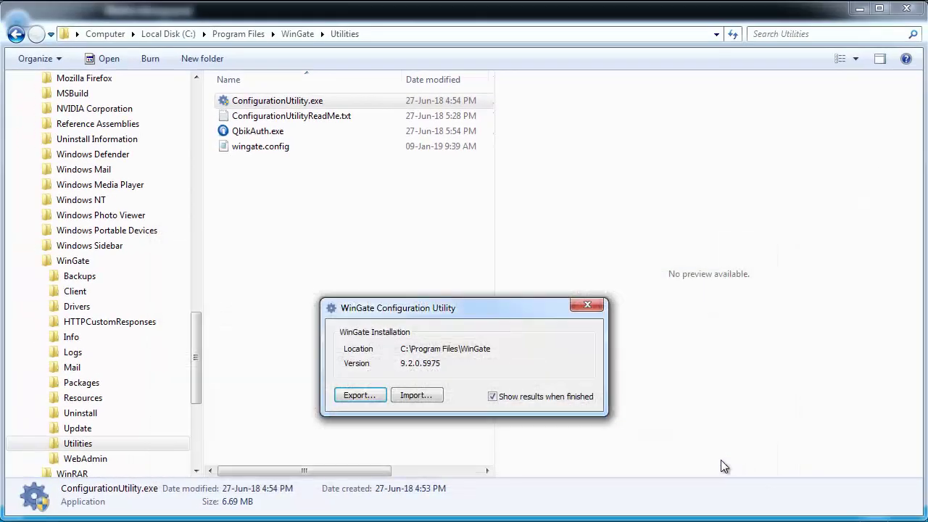
click(588, 306)
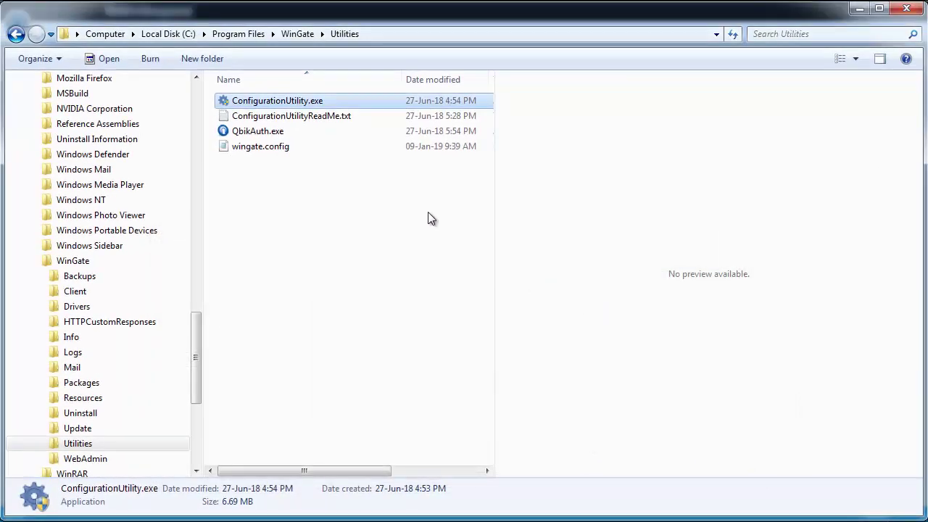
click(261, 146)
right_click(266, 145)
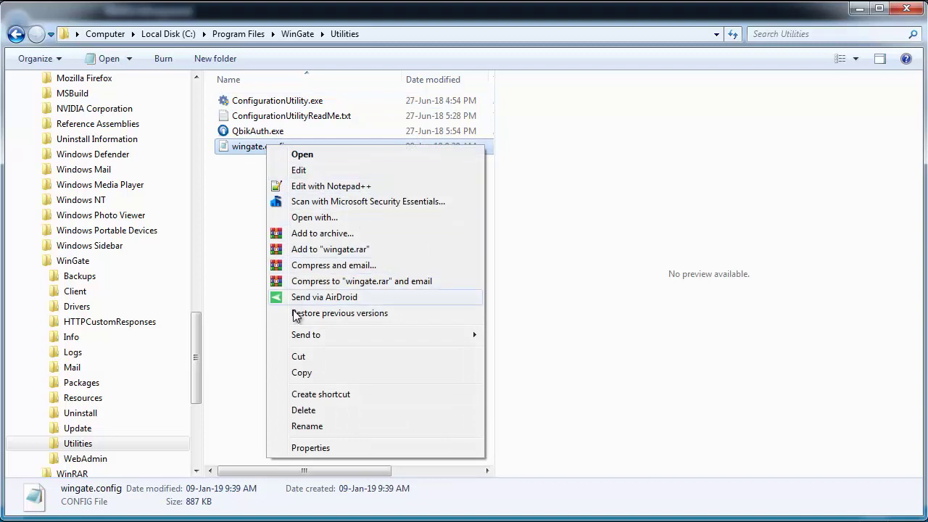
click(306, 373)
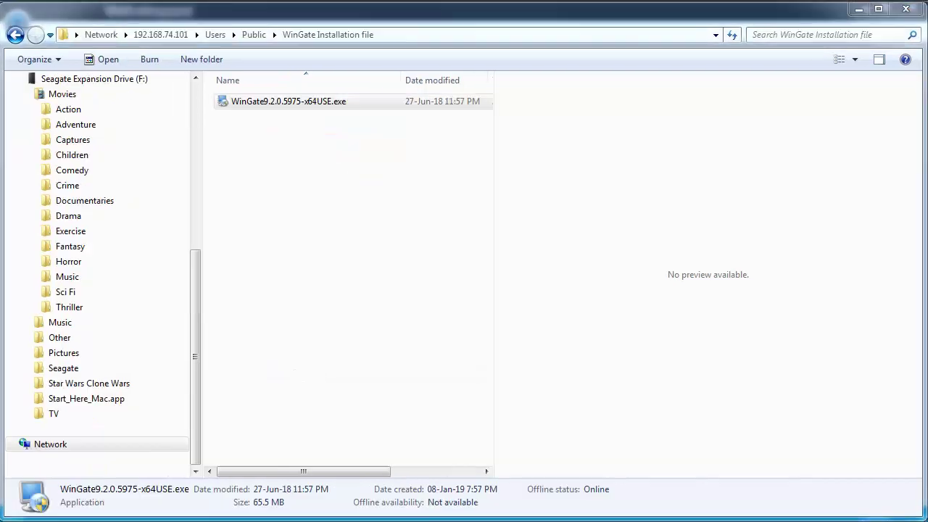
click(302, 182)
right_click(302, 182)
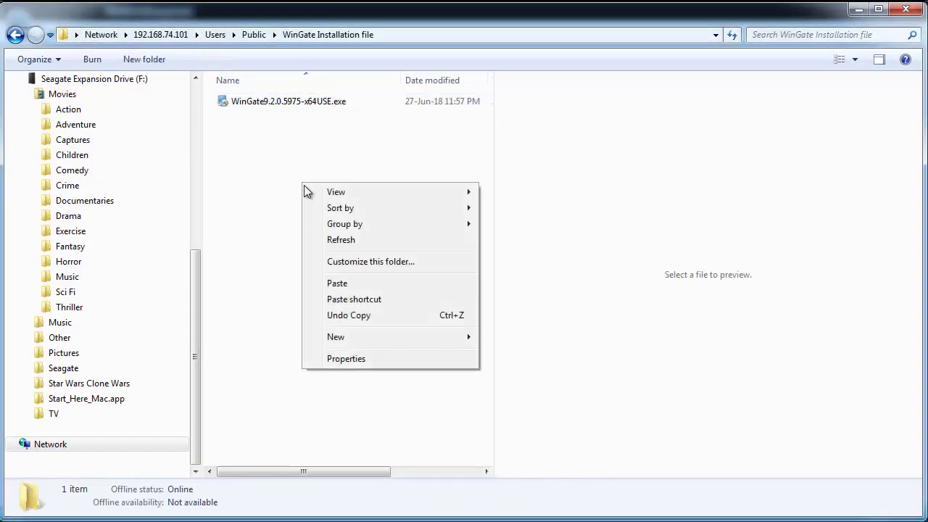
click(336, 281)
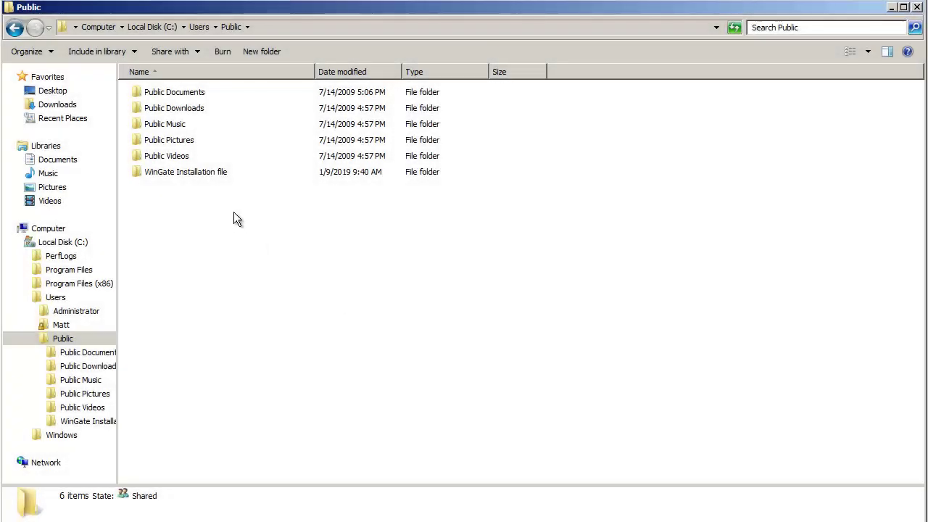
Step: Run the WinGate 9.2 installer, accept the license agreement and keep the default install folder
double_click(207, 171)
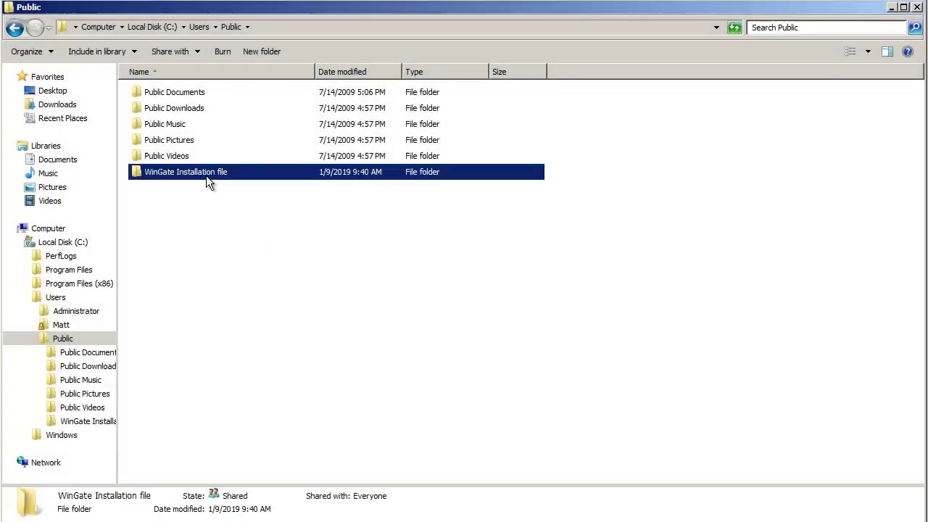
double_click(203, 107)
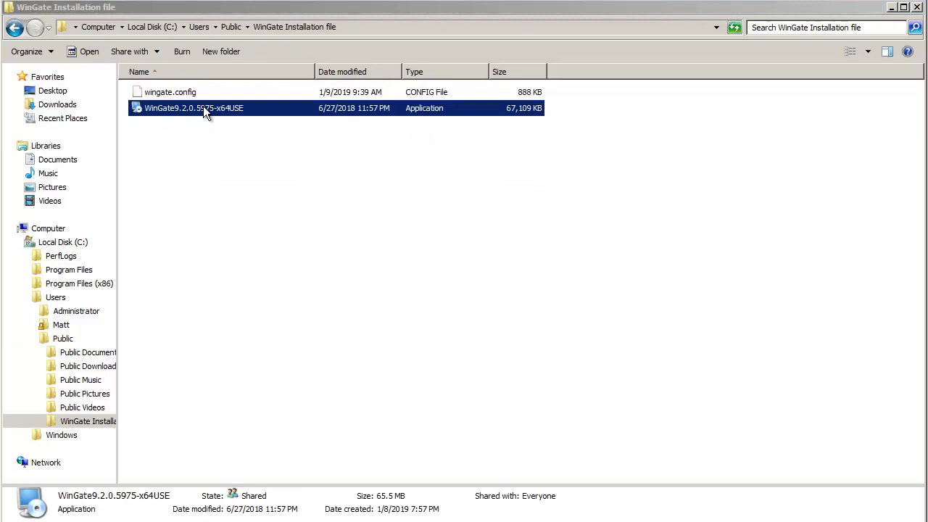
click(519, 446)
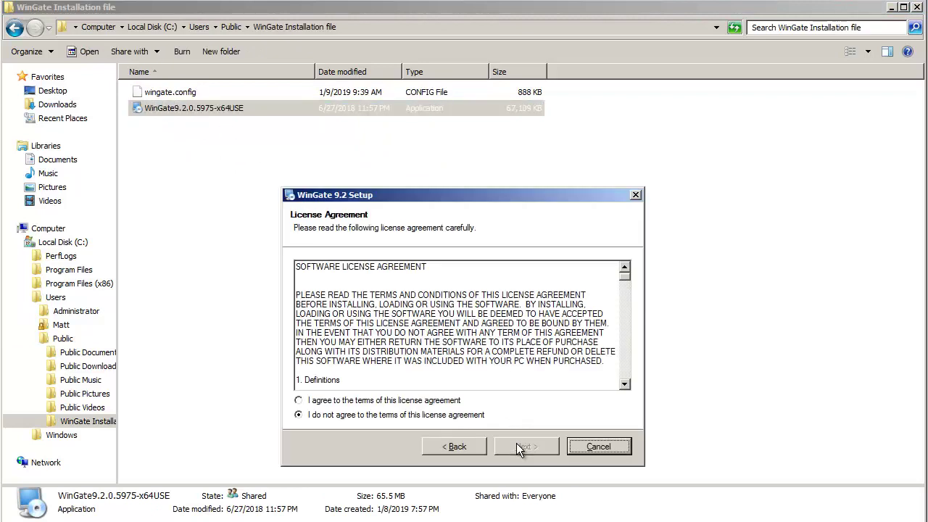
click(426, 400)
click(508, 447)
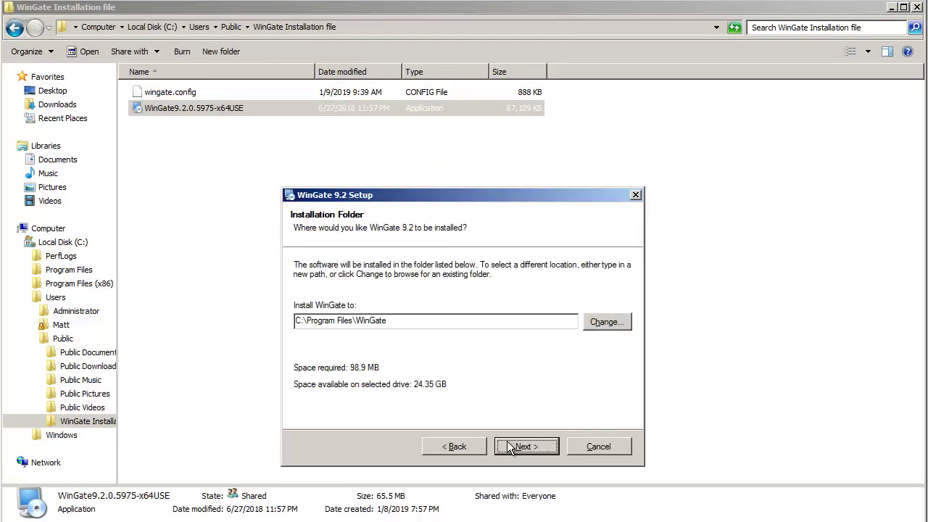
click(510, 448)
click(511, 448)
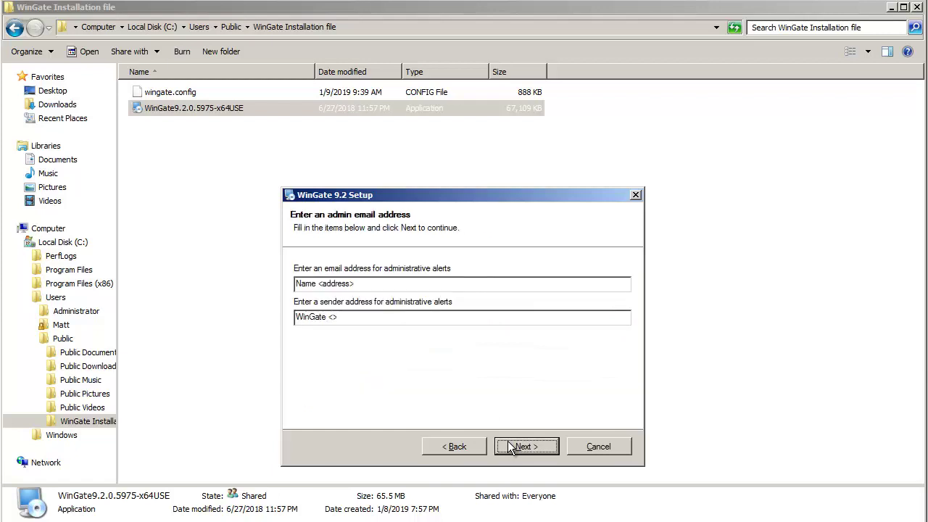
Step: Enter the admin alert e-mail address, finish installing, and expand Program Files > WinGate in Explorer
drag(323, 284, 357, 283)
key(BackSpace)
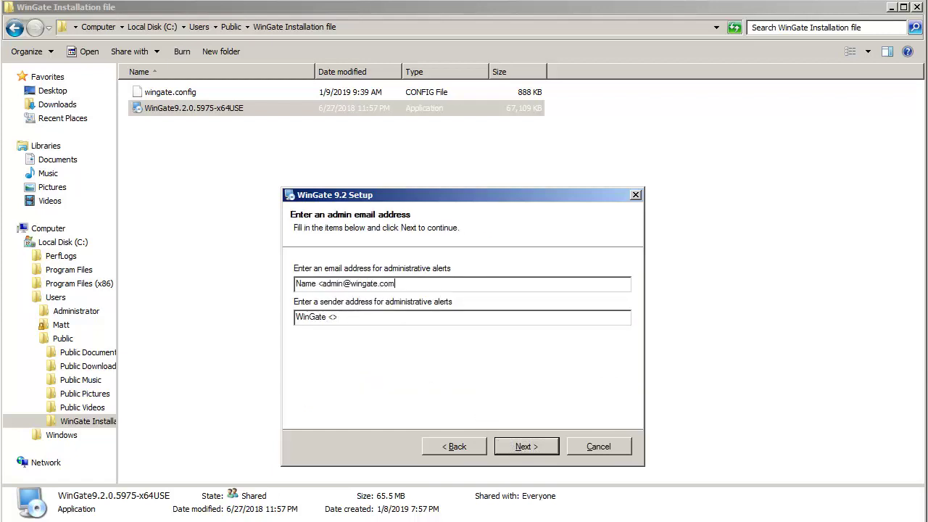
key(Return)
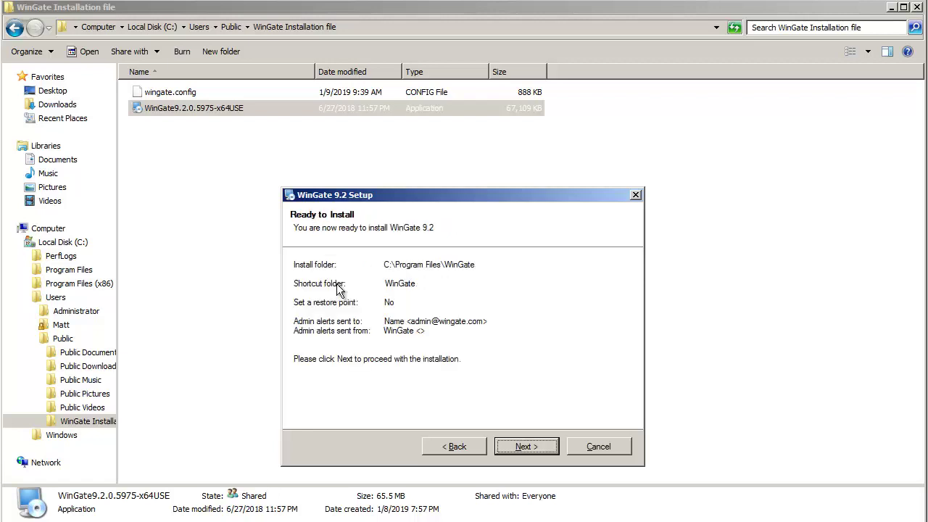
click(538, 452)
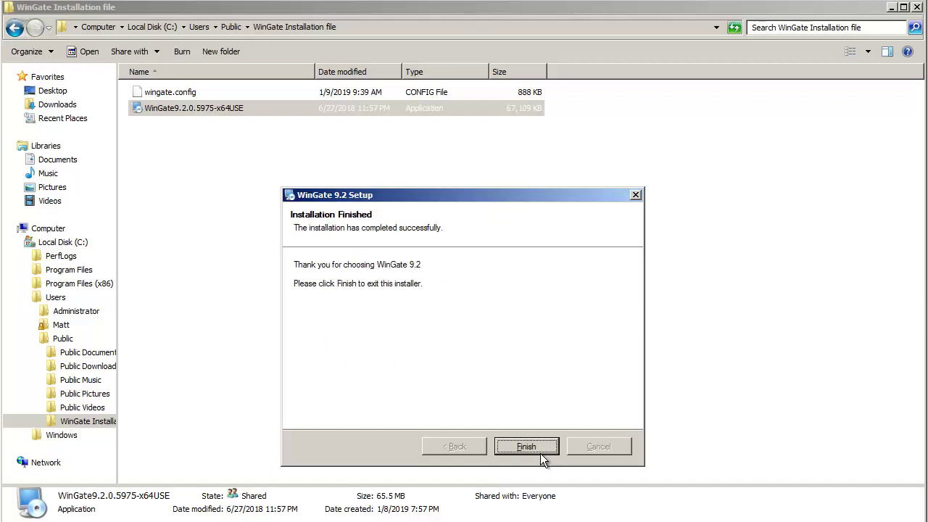
click(540, 454)
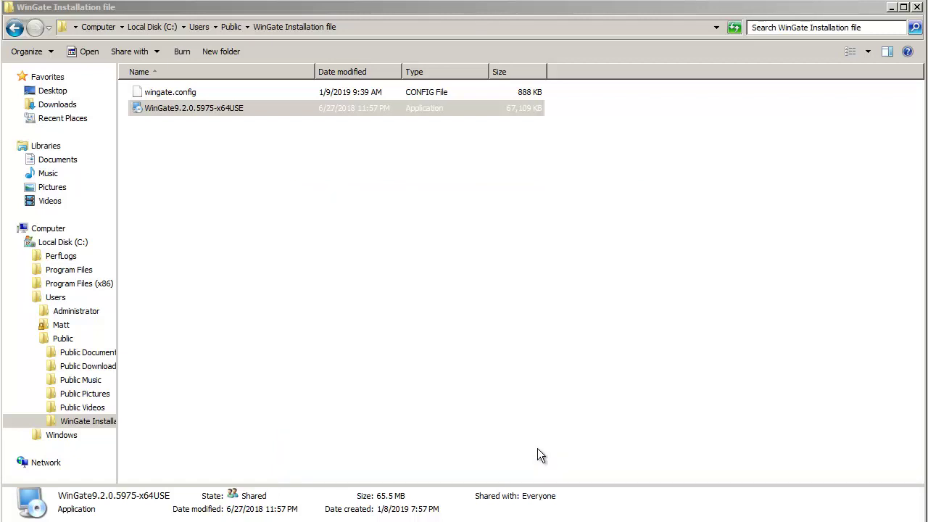
click(26, 270)
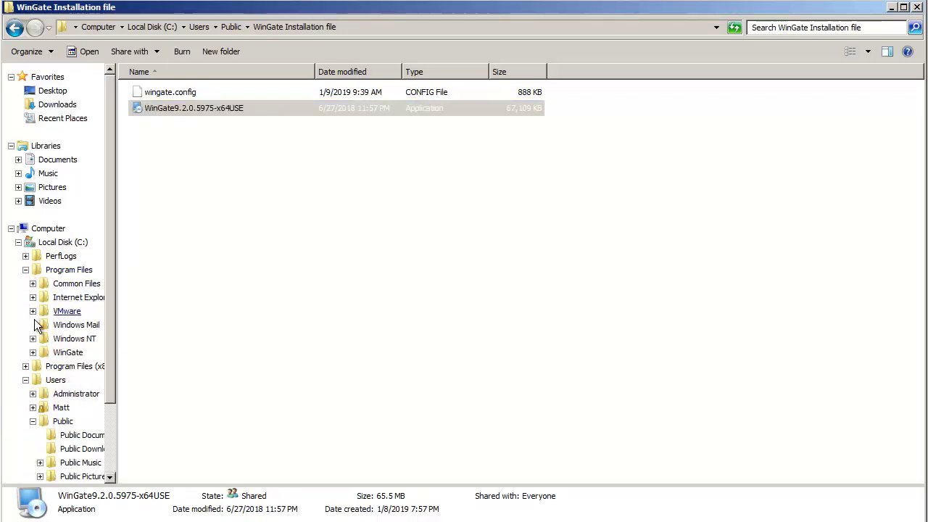
click(32, 353)
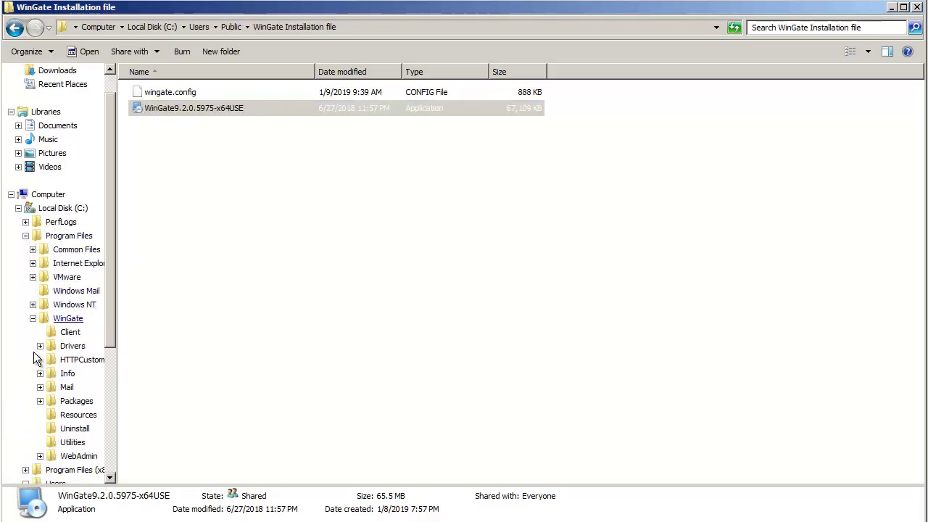
Step: Run the Configuration Utility from Utilities and import wingate.config, confirming overwrite and service stop
click(73, 442)
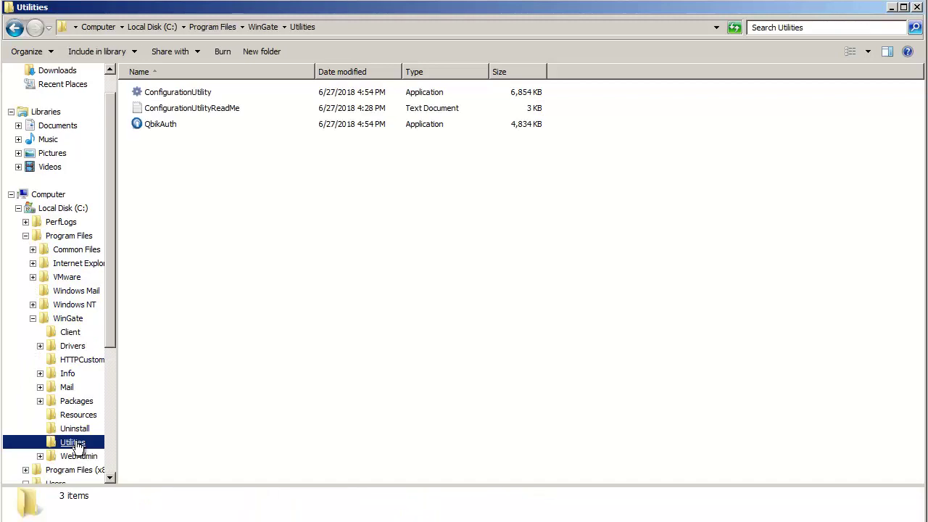
double_click(195, 95)
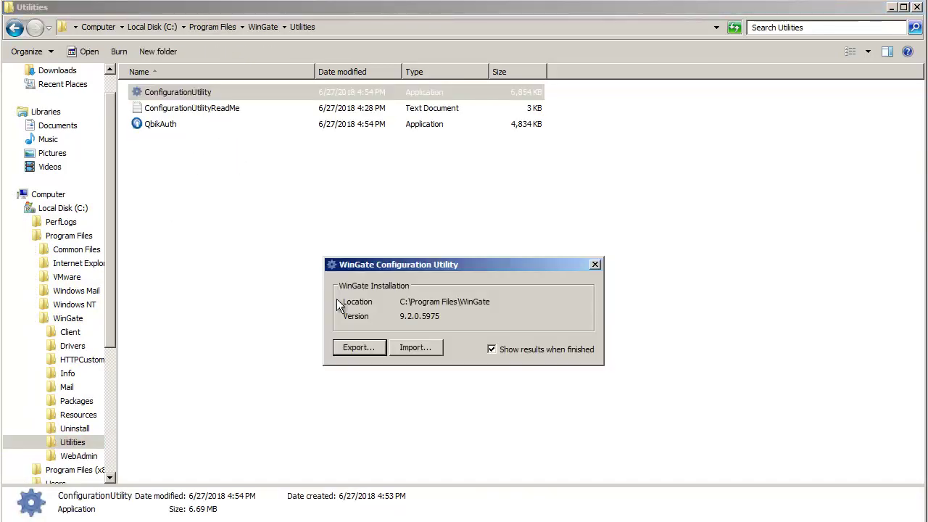
click(409, 347)
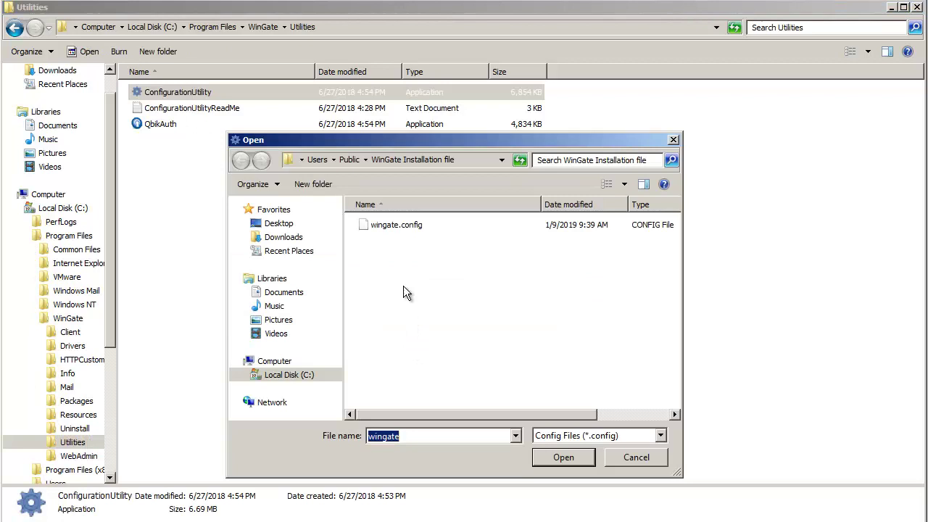
click(392, 228)
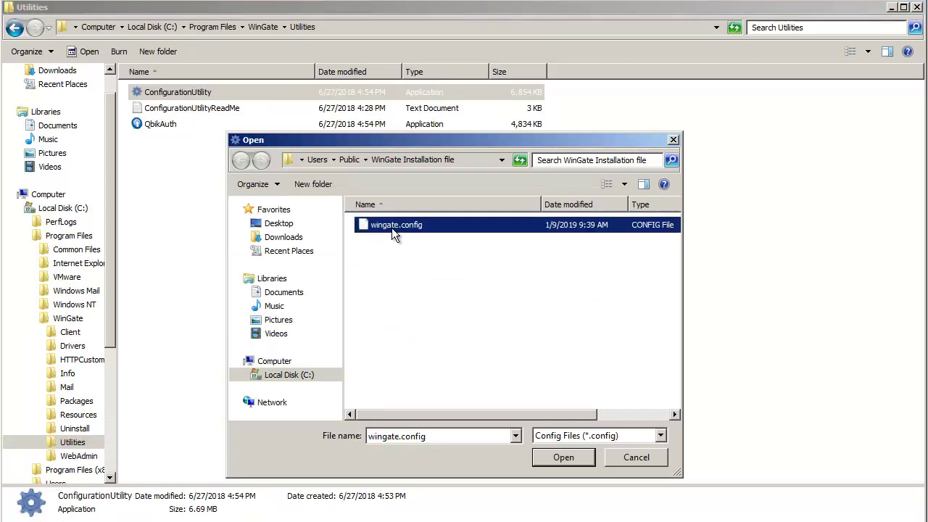
click(564, 457)
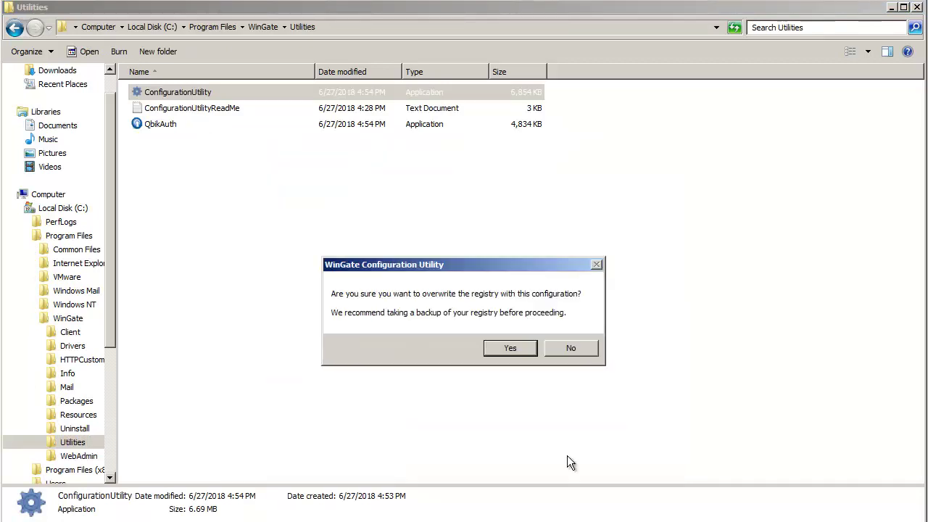
click(510, 349)
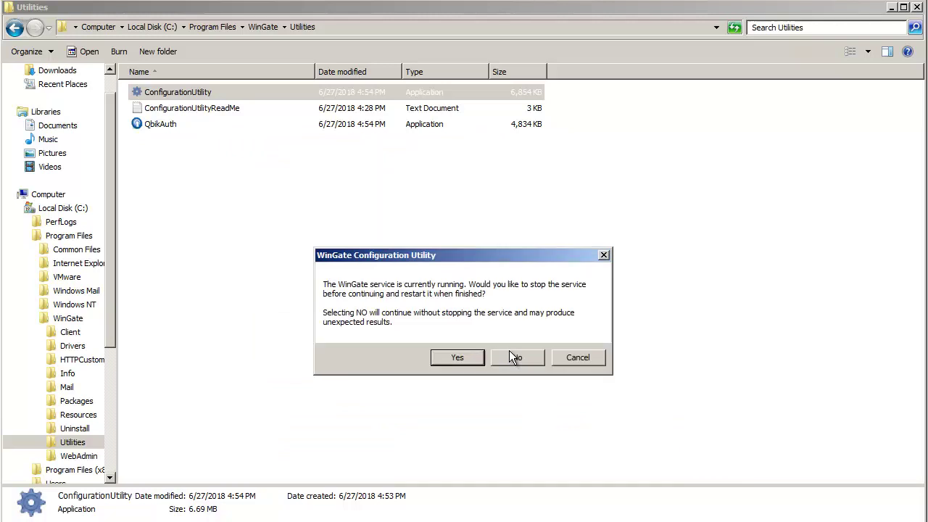
click(463, 359)
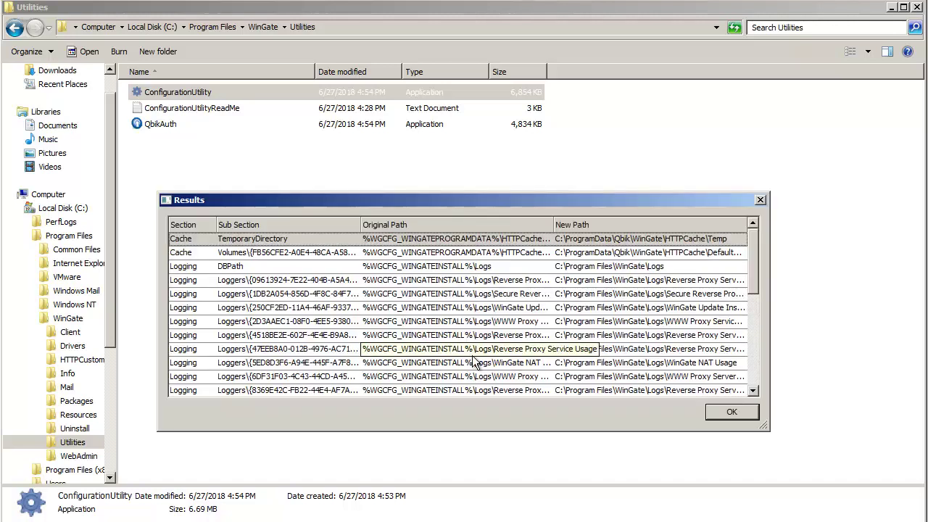
click(710, 412)
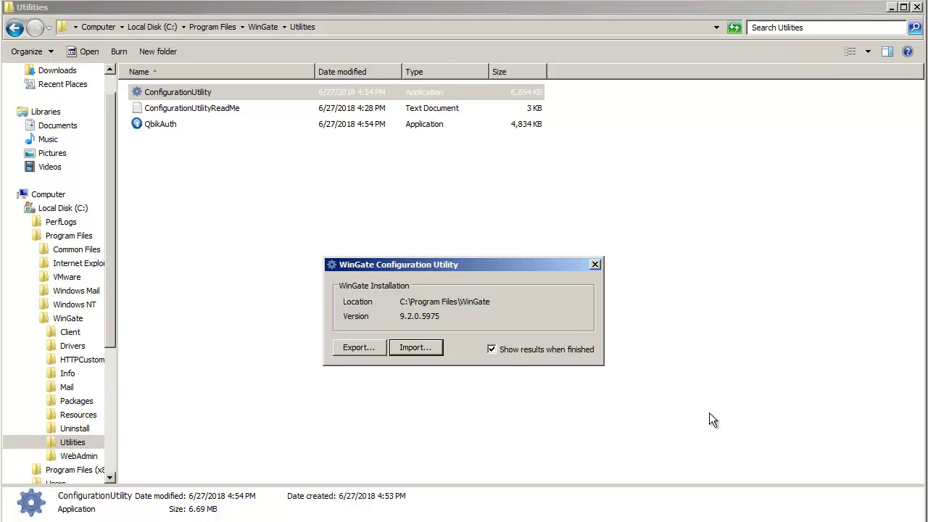
Step: Connect to localhost and activate the Enterprise 30-day trial license, agreeing to restart WinGate
click(594, 265)
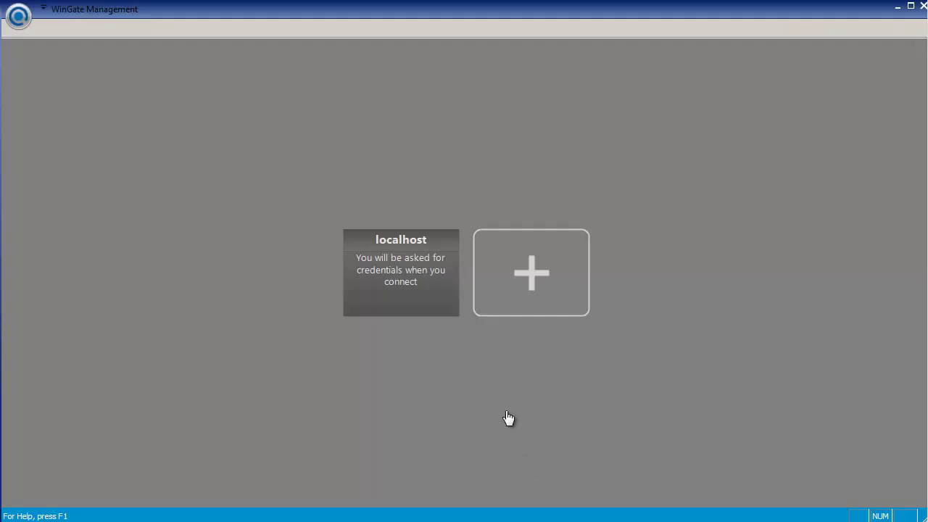
click(425, 283)
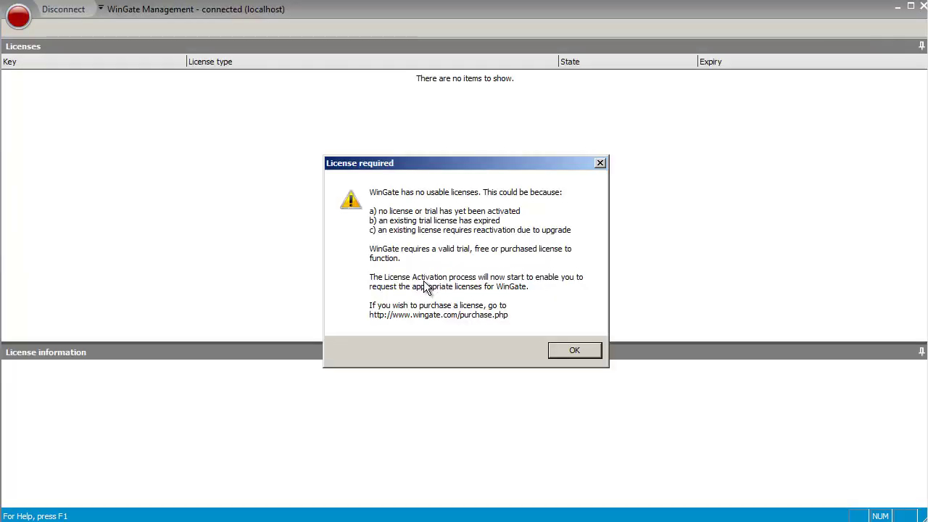
click(573, 358)
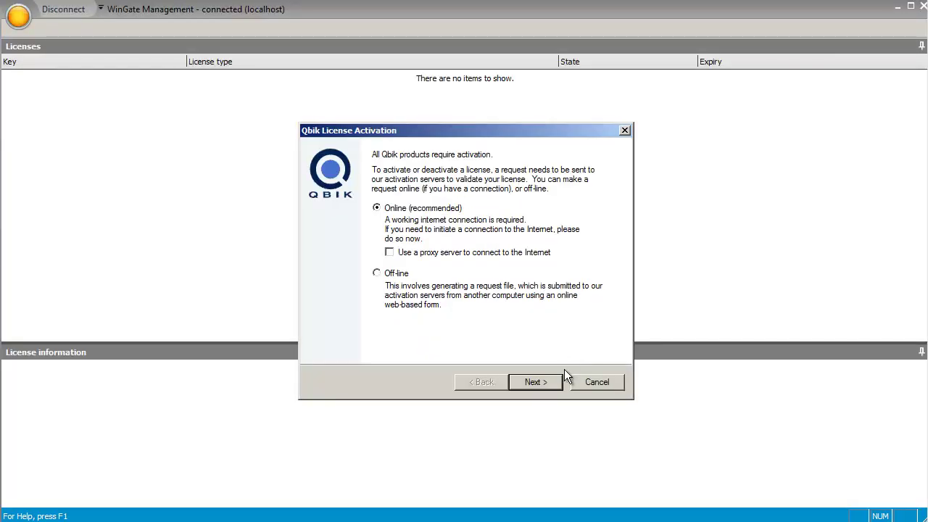
click(555, 384)
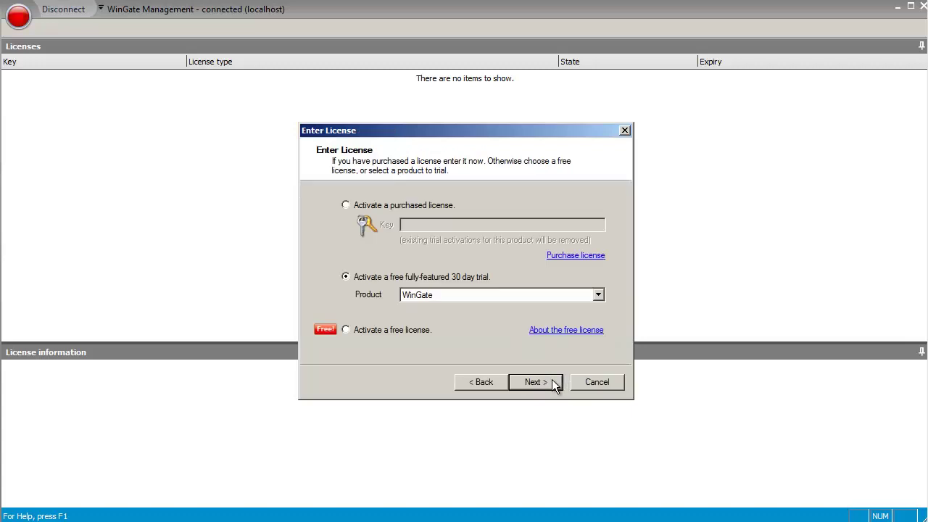
click(554, 384)
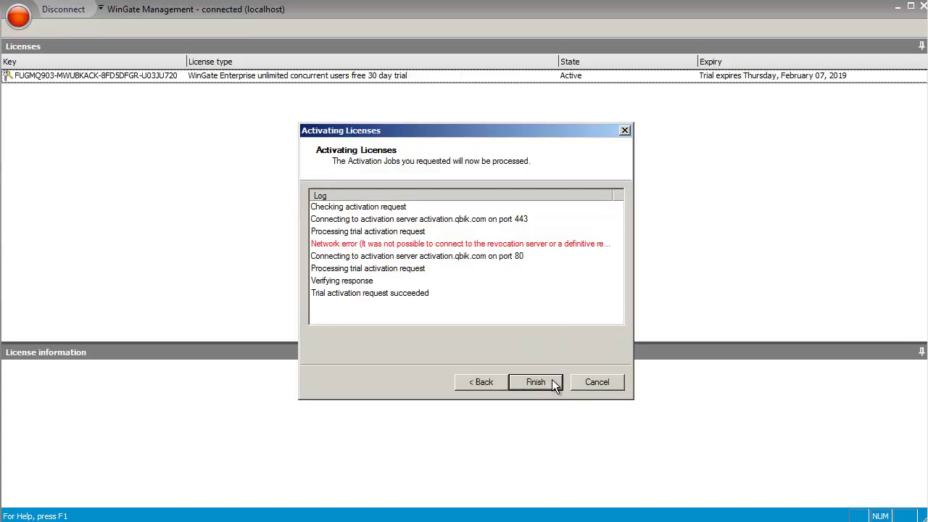
click(552, 381)
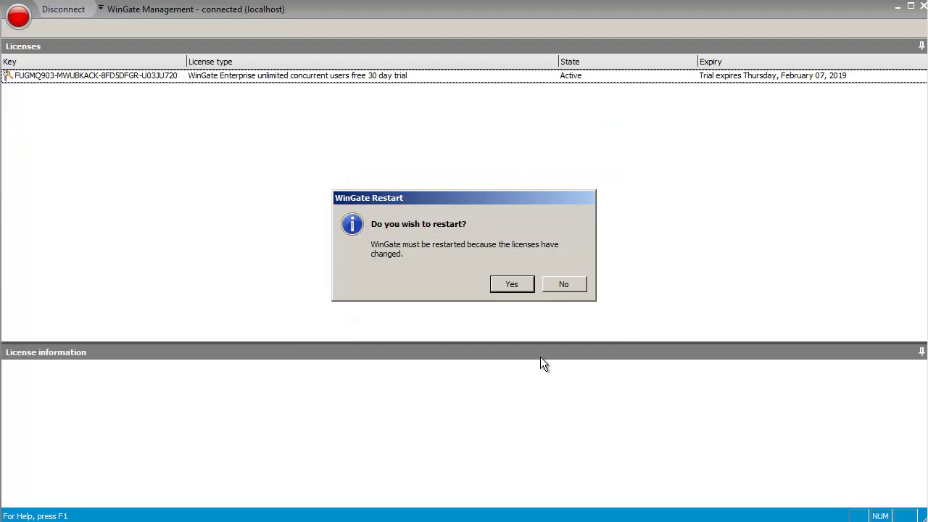
click(509, 285)
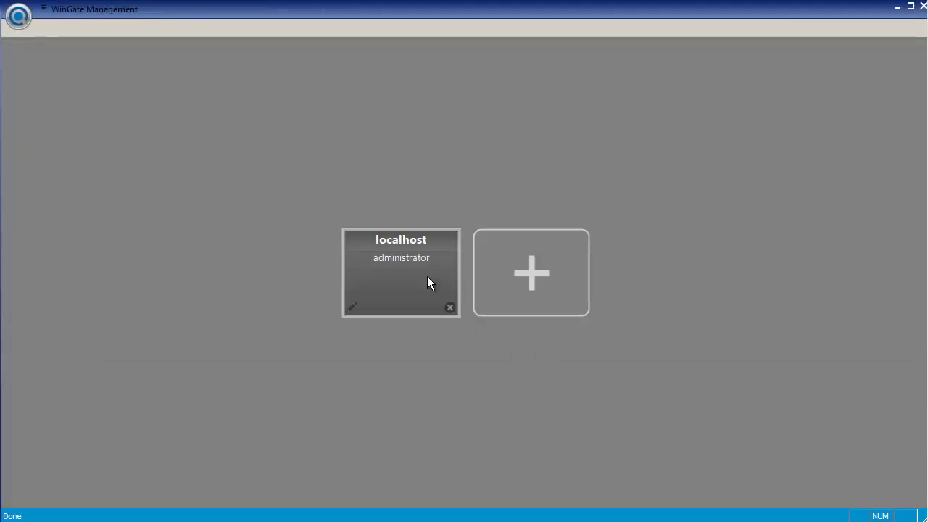
Step: Log back into localhost and verify the imported Test rule and WWW Proxy Service Test service
click(427, 276)
click(502, 356)
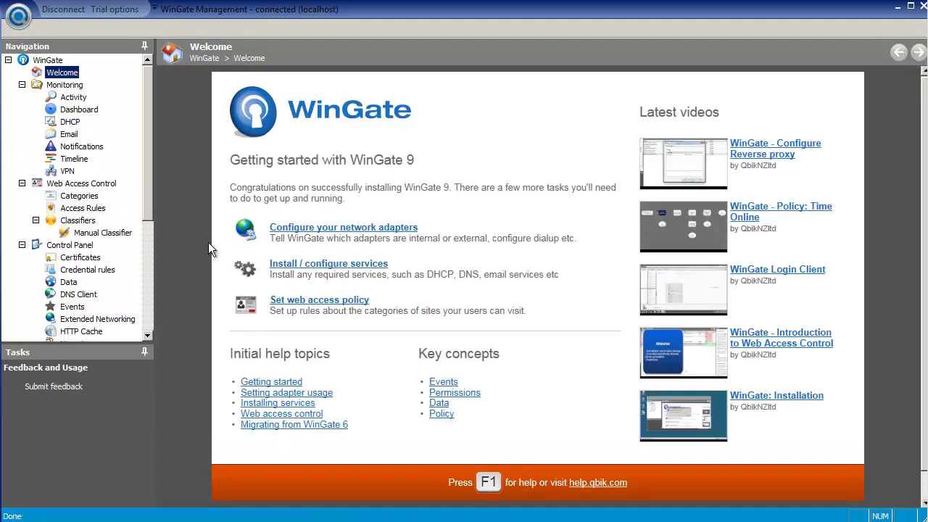
click(73, 209)
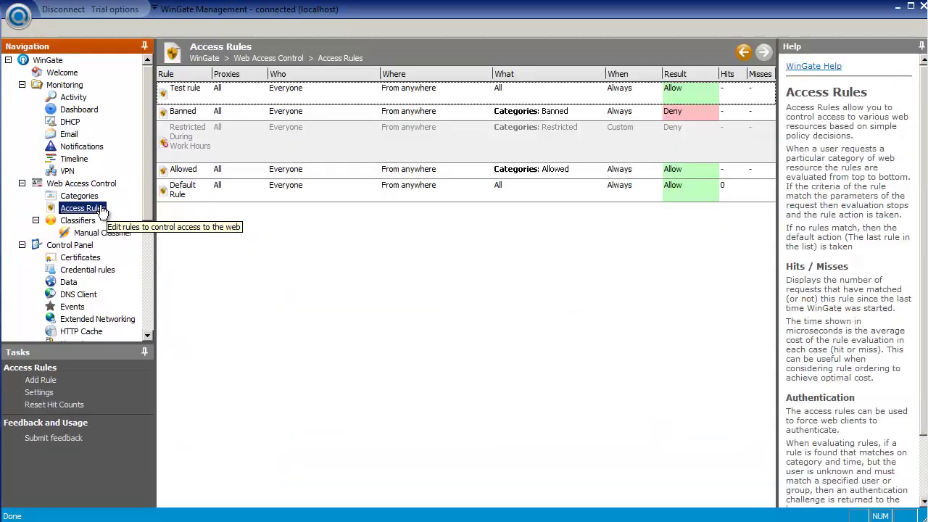
click(185, 94)
drag(149, 114, 136, 247)
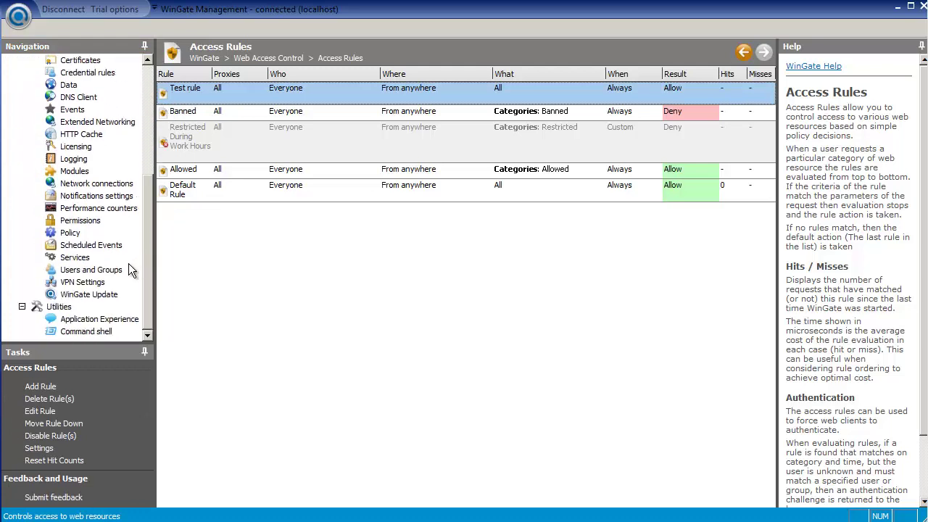
click(74, 258)
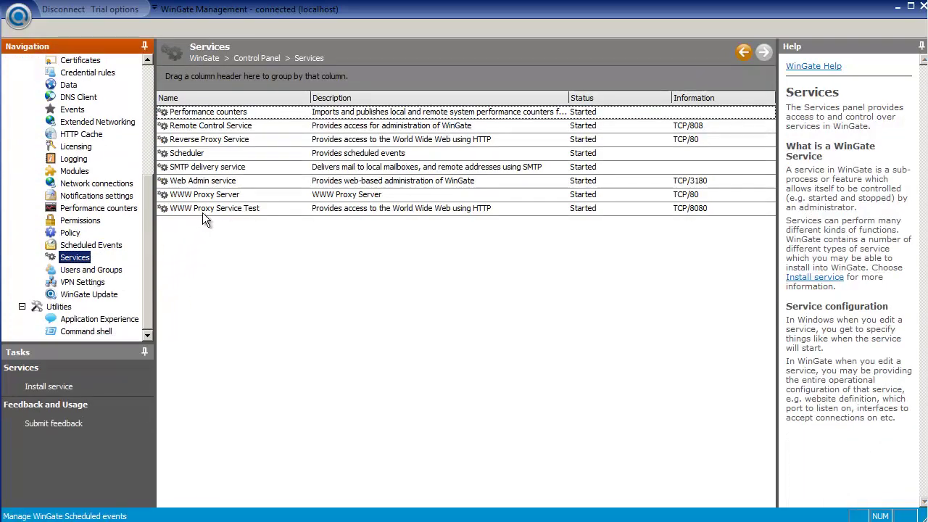
click(205, 211)
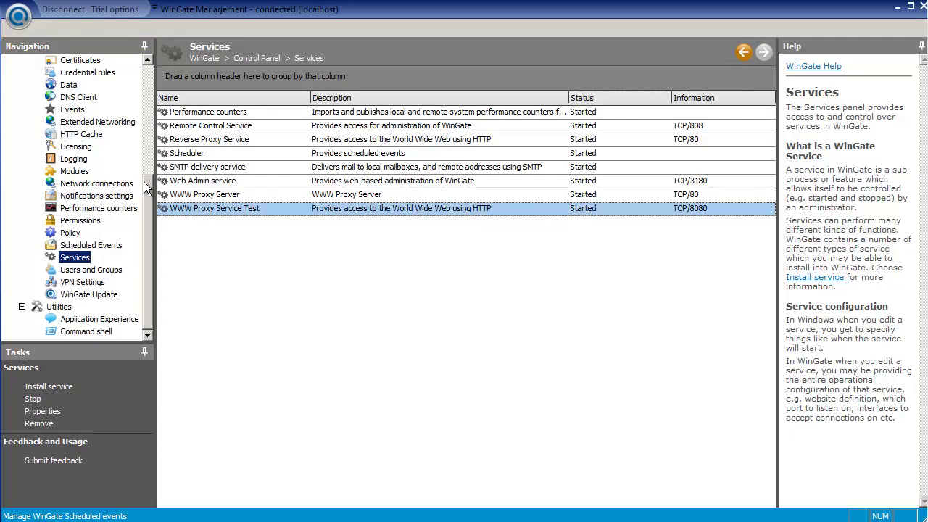
click(80, 148)
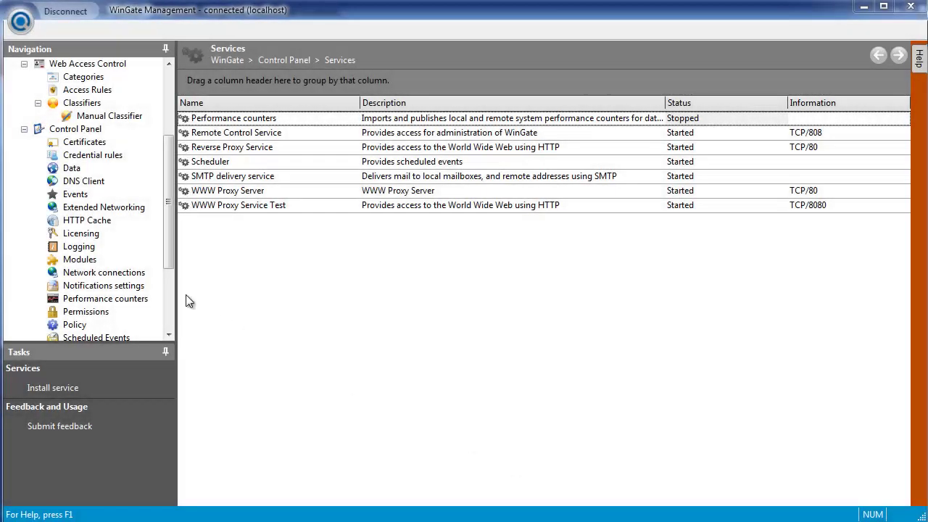
Step: On the old server, copy the Professional 25 concurrent users license key to the clipboard
click(81, 235)
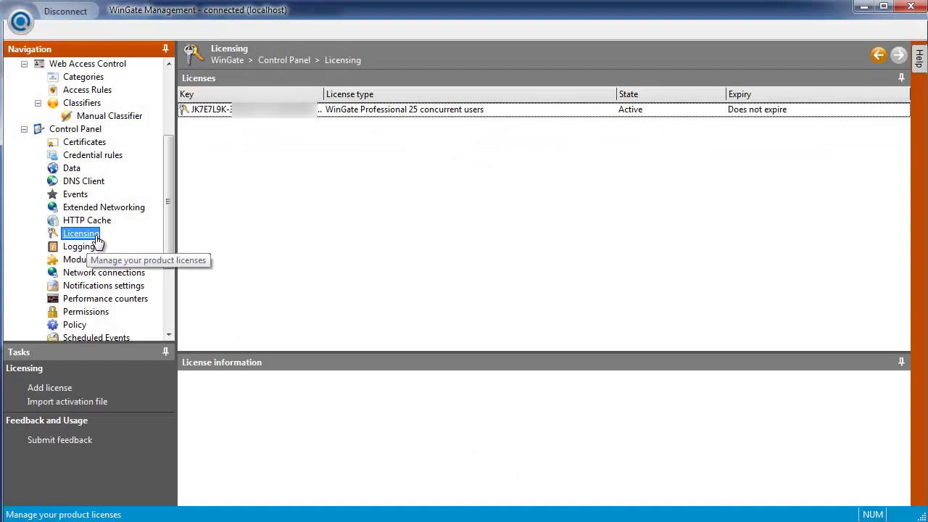
click(256, 114)
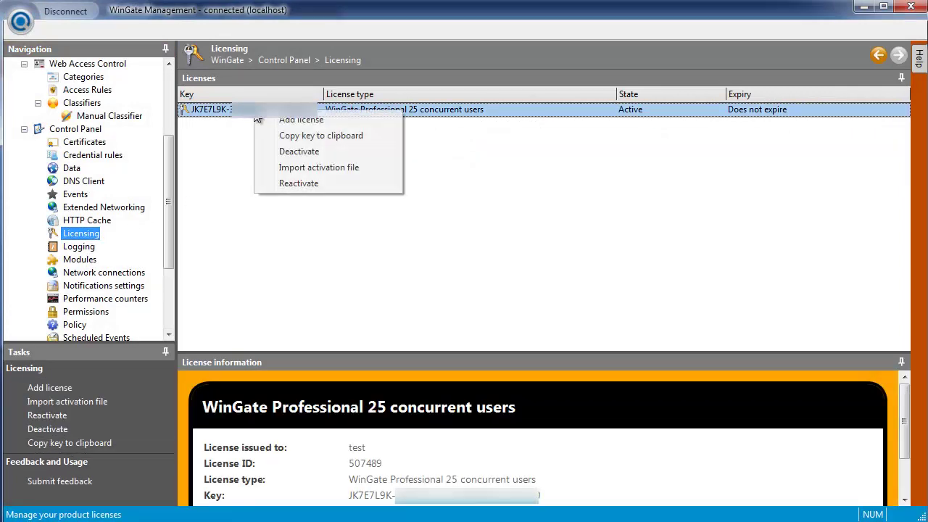
click(291, 136)
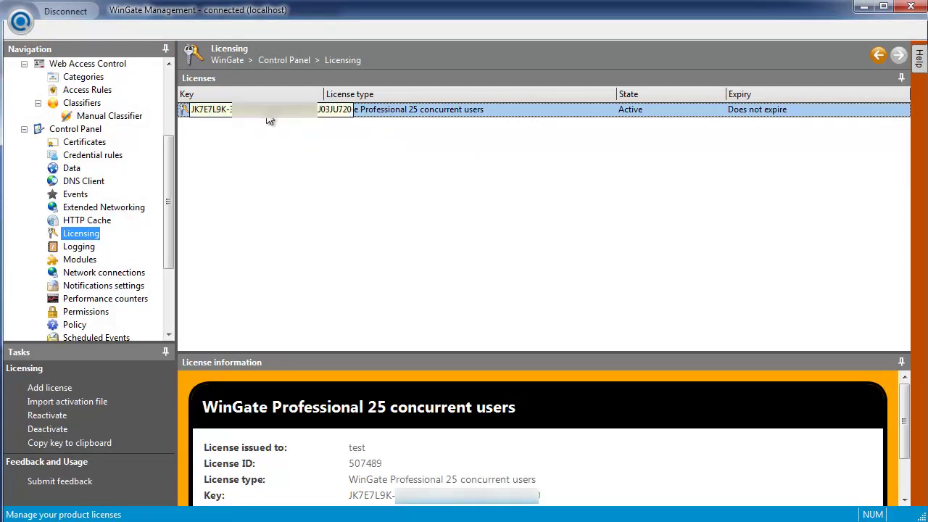
Step: Deactivate the Professional license online, leaving only the Enterprise 30-day trial listed
right_click(268, 120)
click(295, 152)
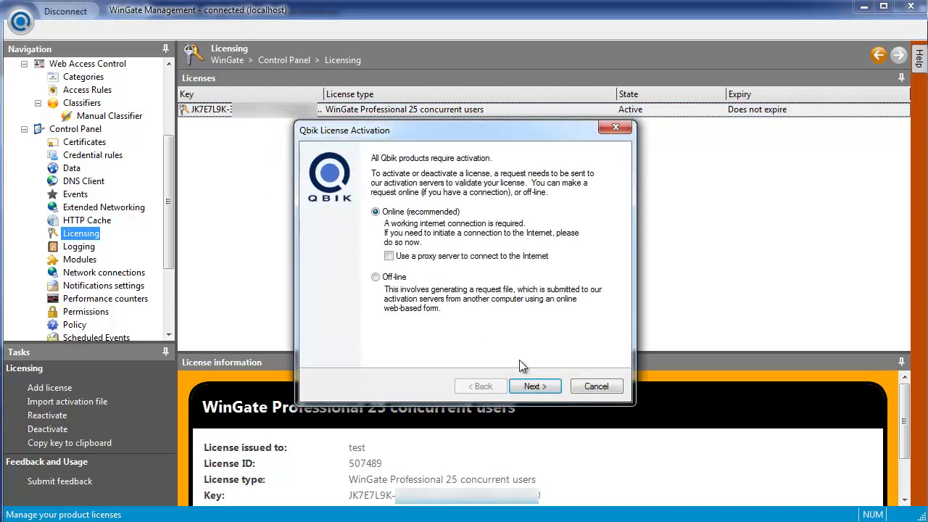
click(534, 386)
click(537, 386)
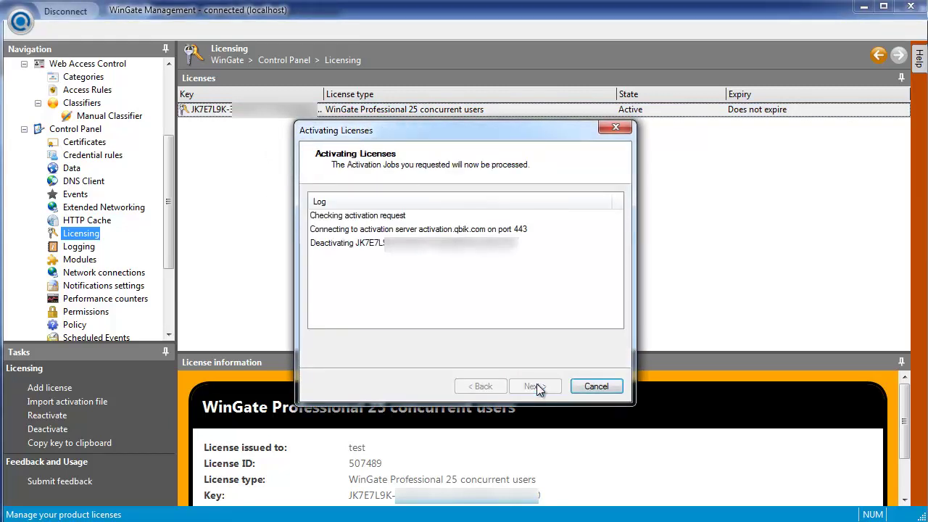
click(537, 386)
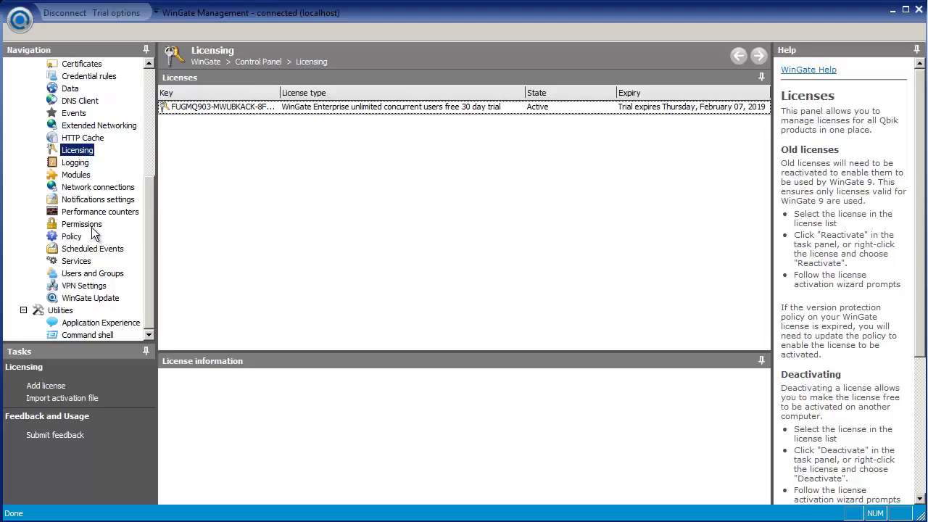
Step: Activate the purchased Professional 25 concurrent users license with the pasted key, then restart WinGate
click(61, 388)
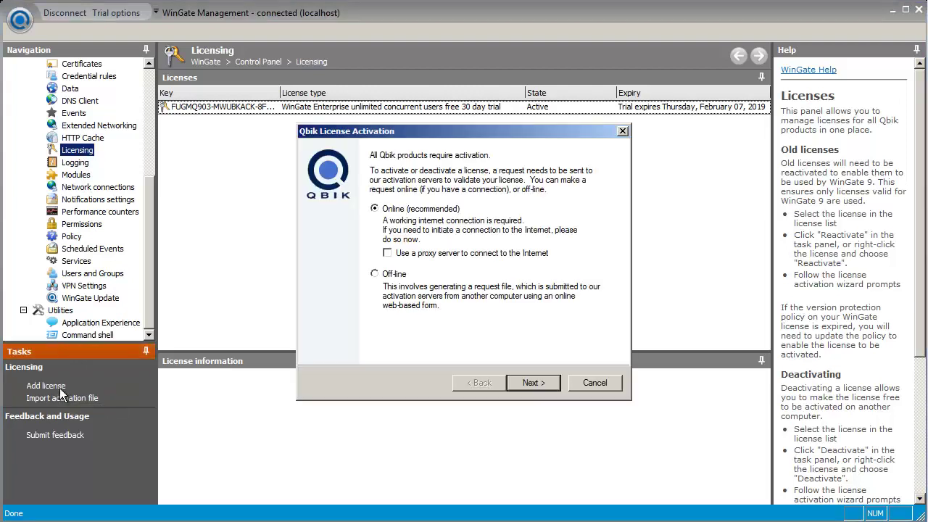
click(531, 382)
click(411, 207)
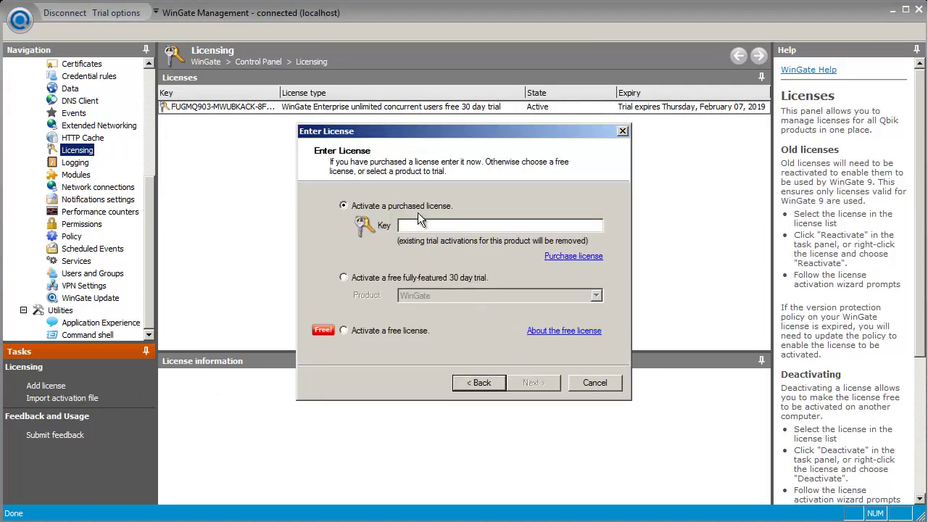
right_click(425, 225)
click(447, 278)
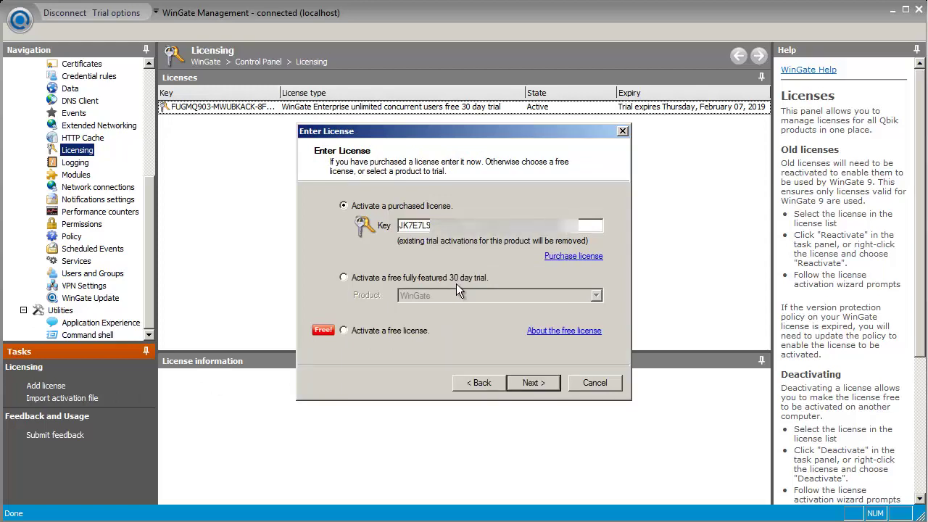
click(532, 382)
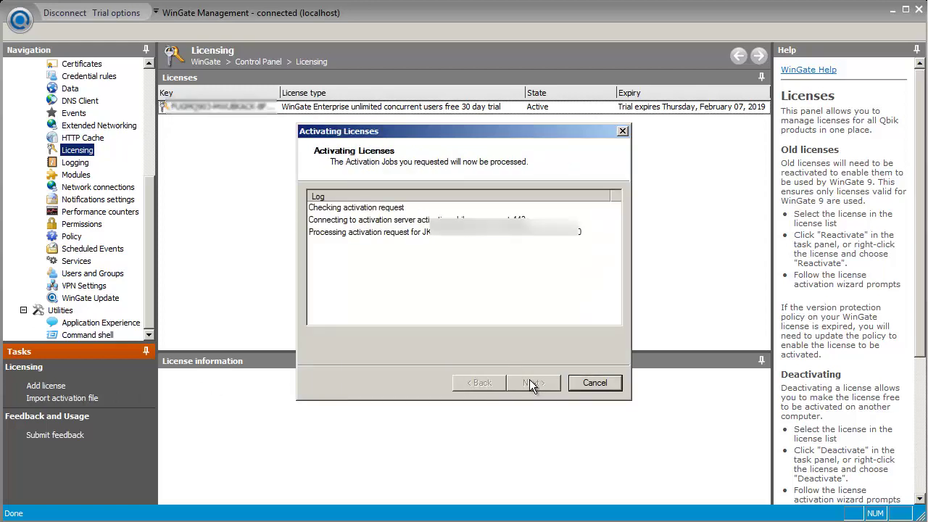
click(530, 381)
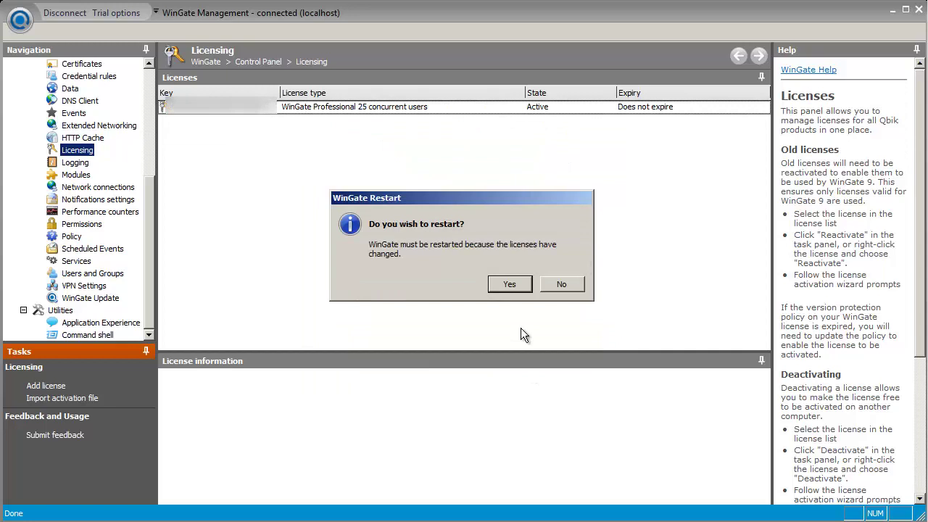
click(511, 290)
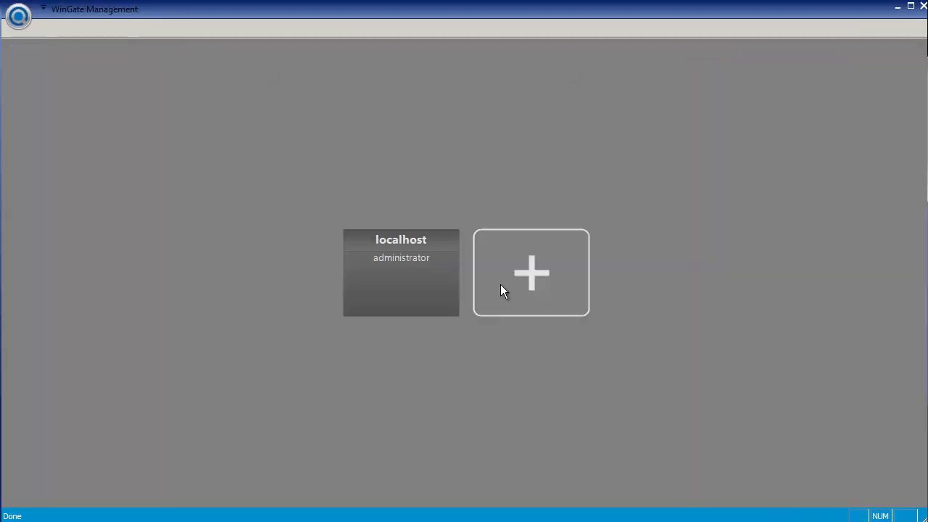